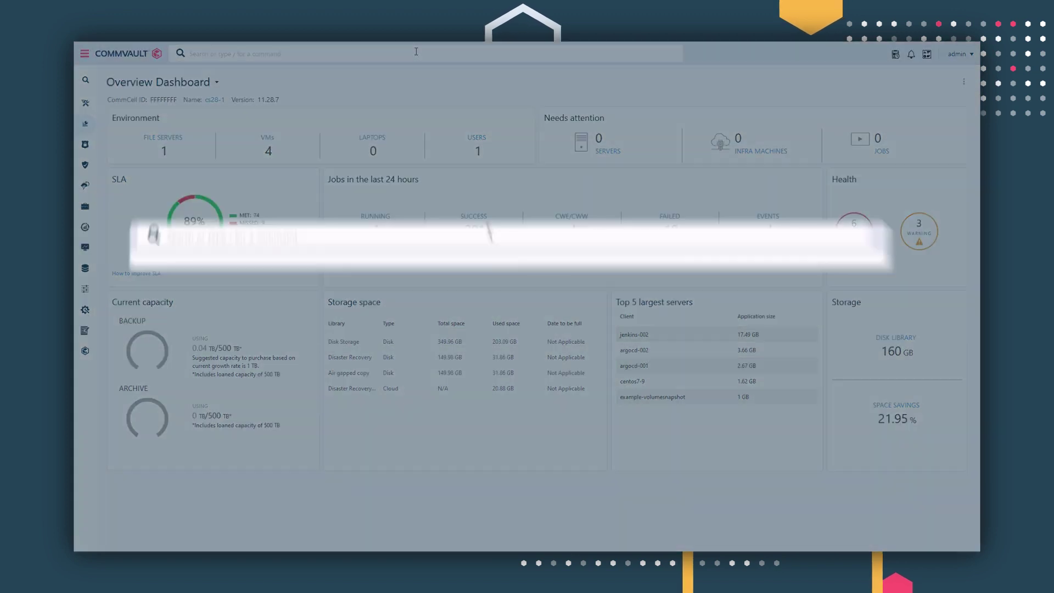
Search '/add cluster' to bring up the add Kubernetes cluster form
type("/add")
key("Return")
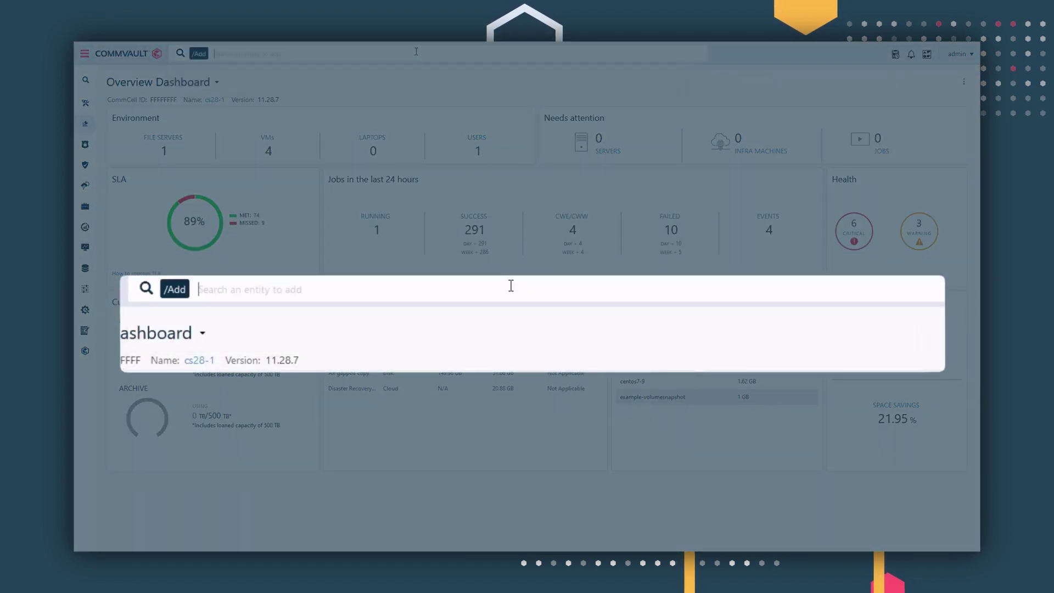
type("cluster")
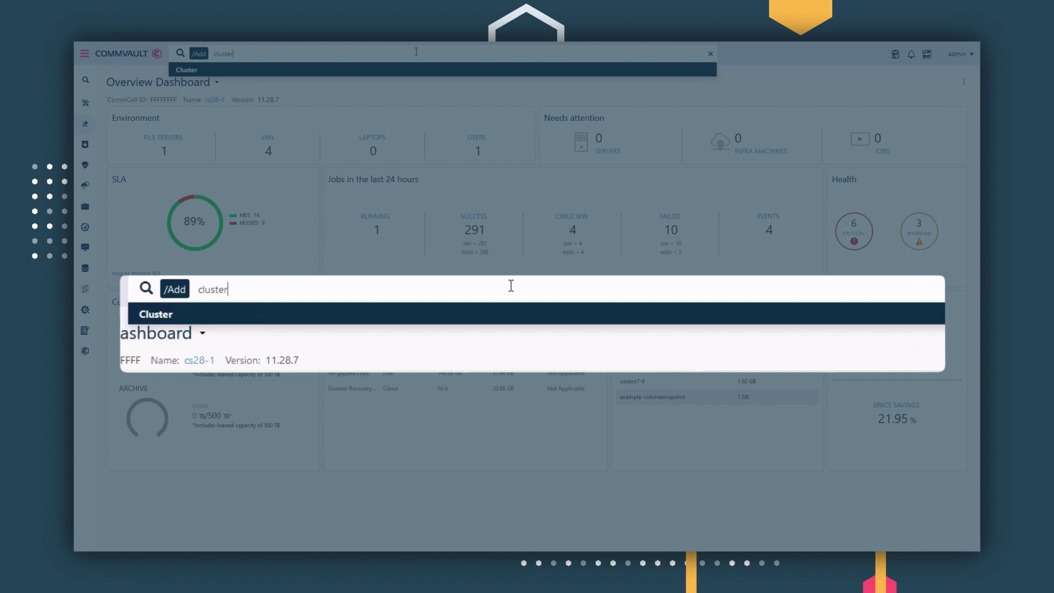
key("Return")
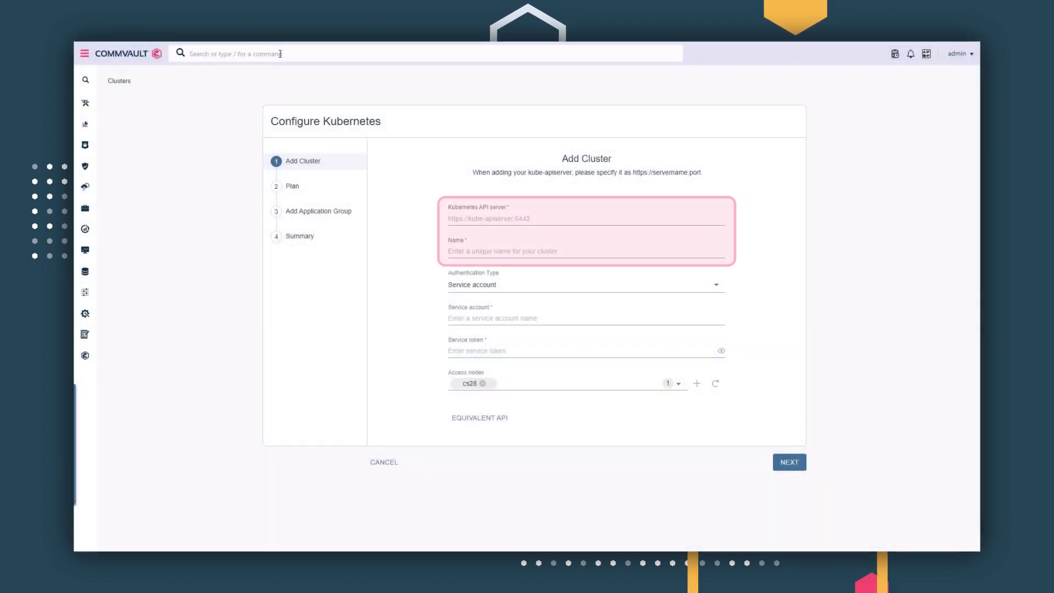
left_click(710, 222)
type("https://k8s-123-4.home.arpa:6443")
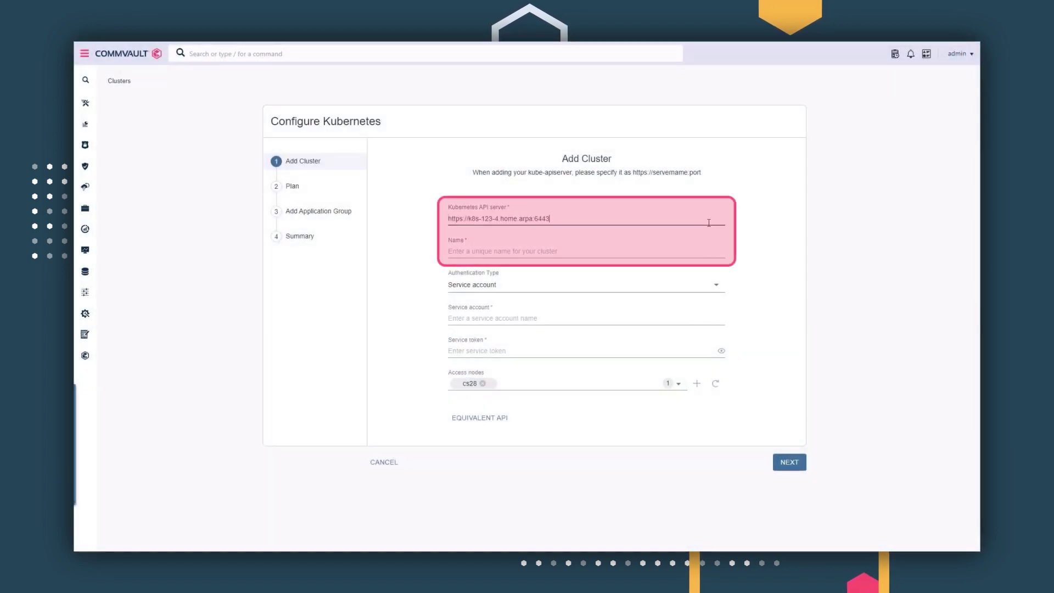
key("Tab")
type("Kubernetes 1.23.4 - Production")
key("Tab")
key("Tab")
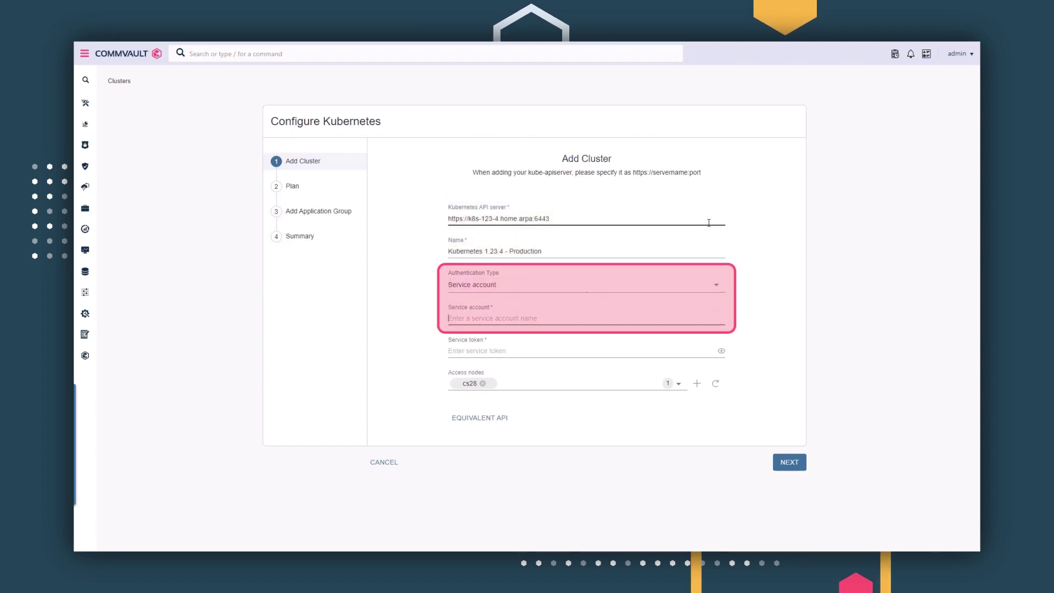
type("cvbackup")
left_click(643, 349)
key("ctrl+v")
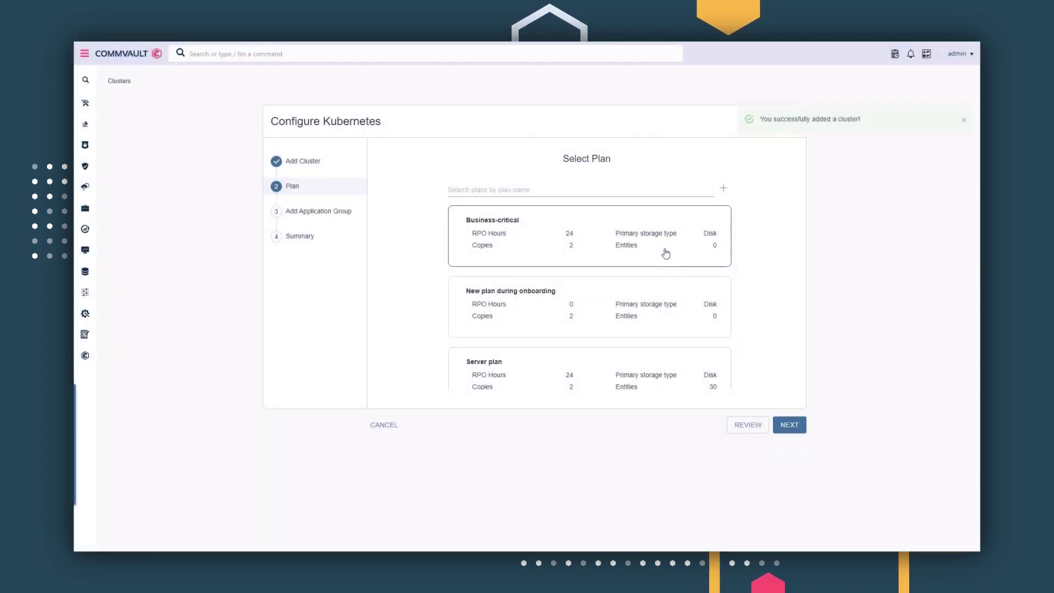
Choose the Business-critical plan and add the entire Kubernetes 1.23.4 - Production cluster as group content
left_click(666, 253)
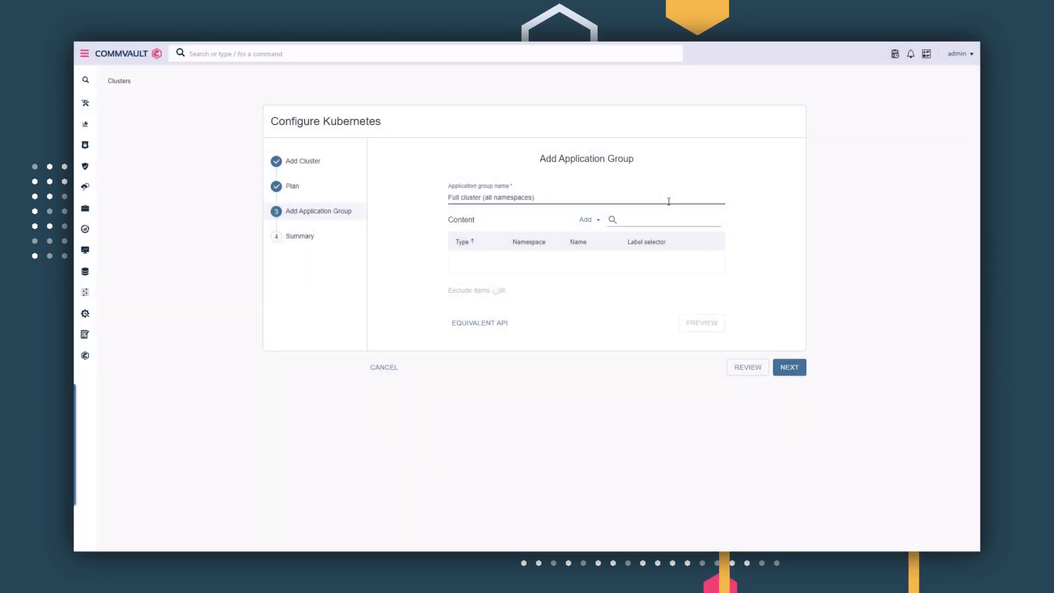
left_click(595, 221)
left_click(604, 239)
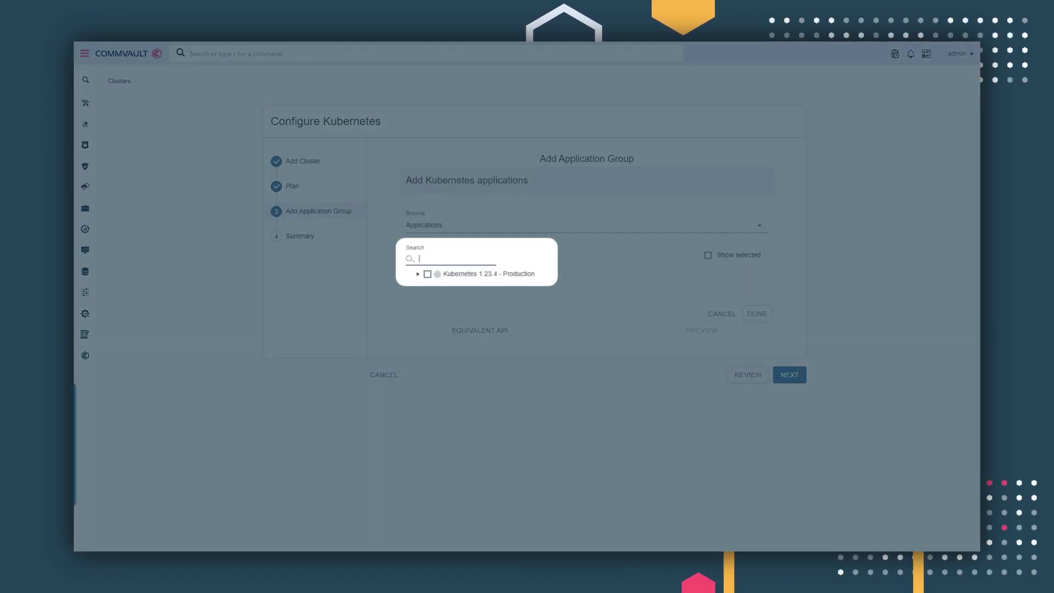
left_click(427, 274)
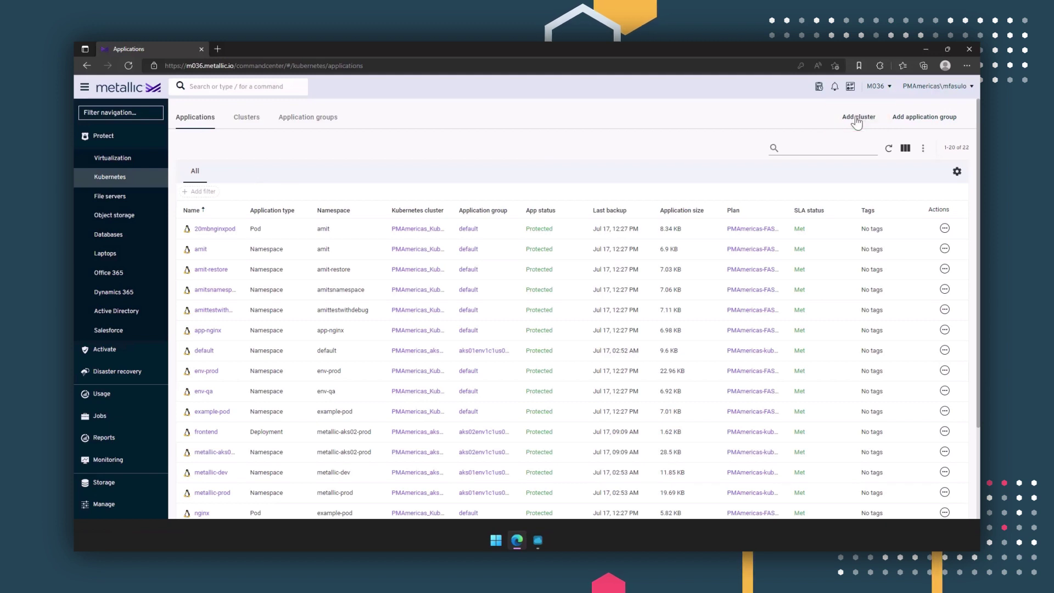
Add the Production K8s Cluster in Metallic with its API server address and pasted service token
left_click(857, 122)
left_click(842, 135)
type("https://192.168.1.175:6443")
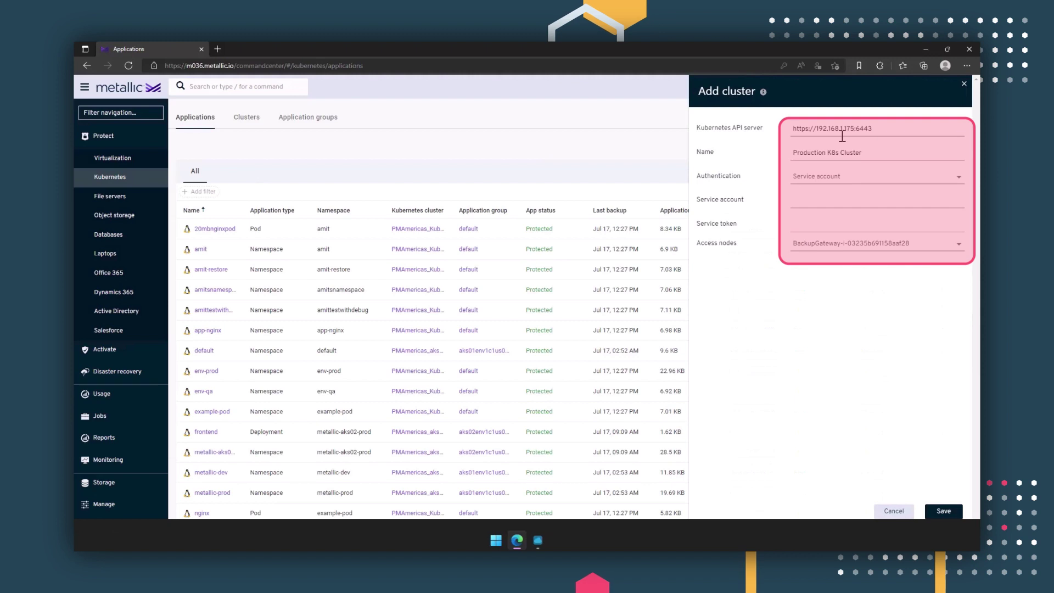
key("ctrl+v")
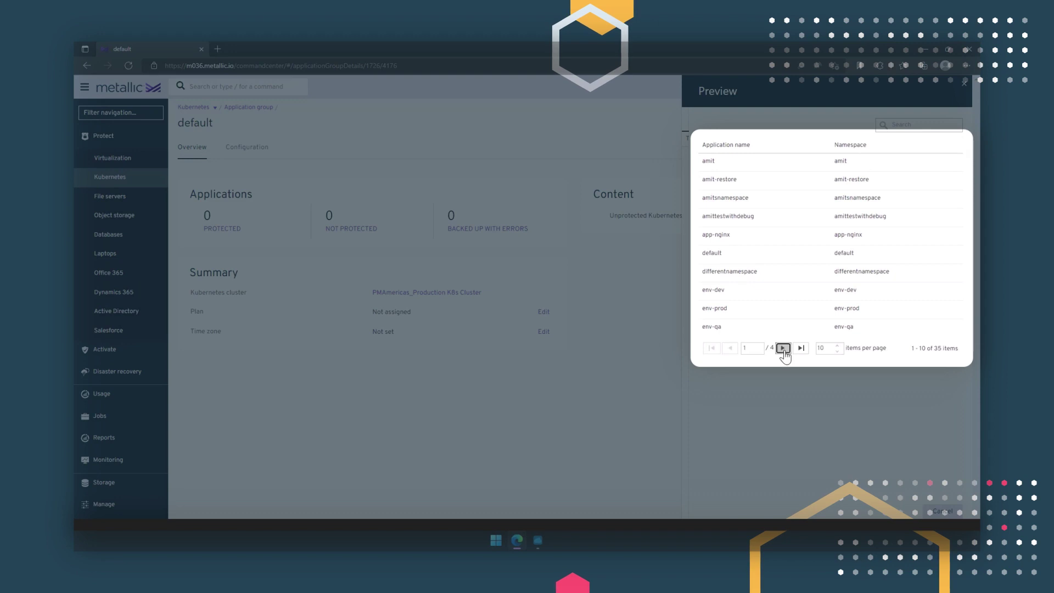
Page through the default application group's previewed applications, then close the preview
left_click(783, 349)
left_click(783, 348)
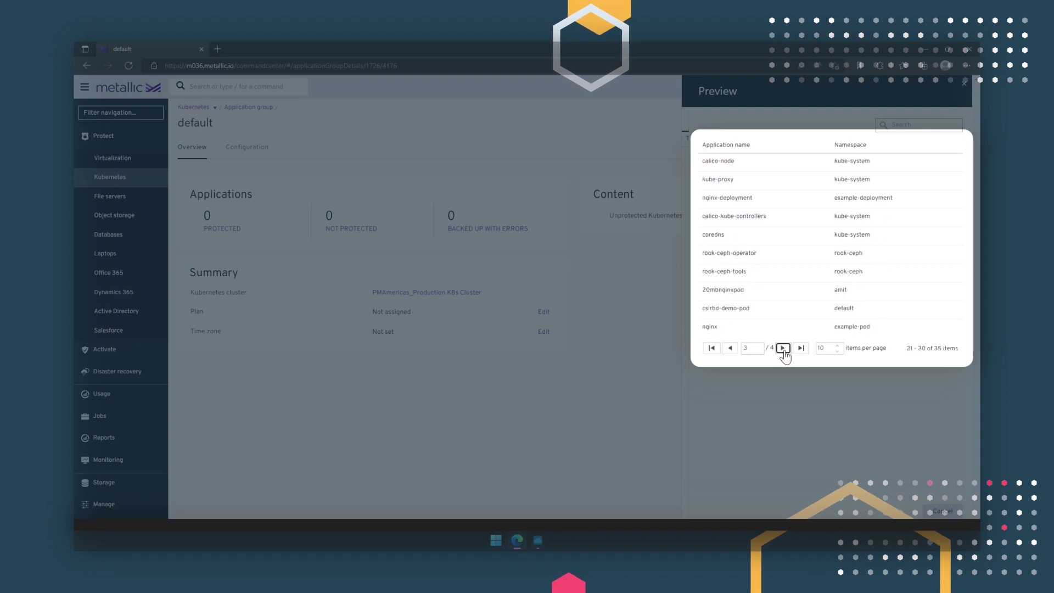
left_click(931, 511)
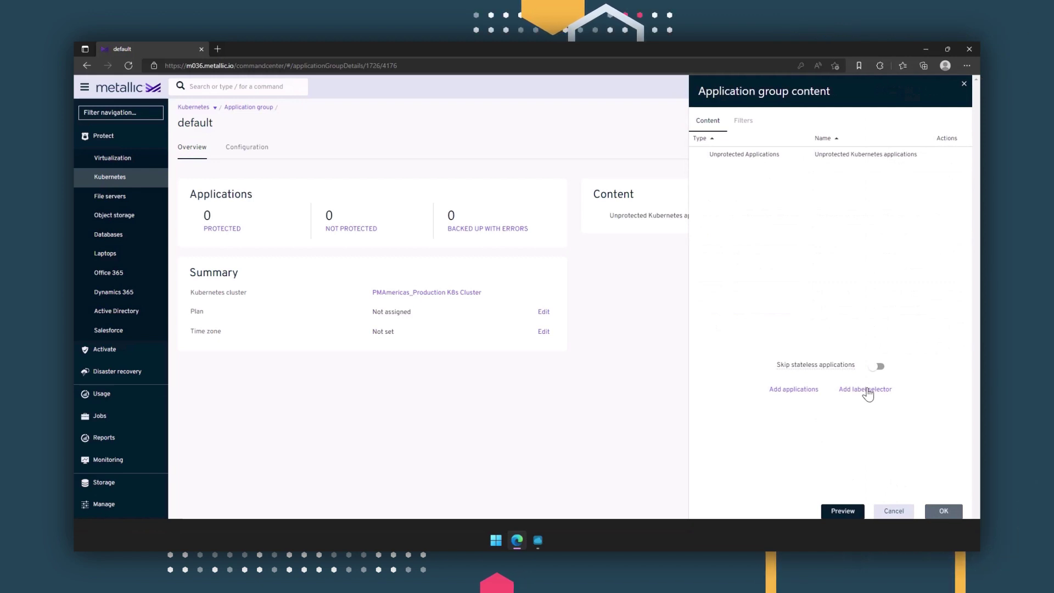
Add a Namespaces label selector backup=yes, preview the matching applications, and save the group content
left_click(866, 390)
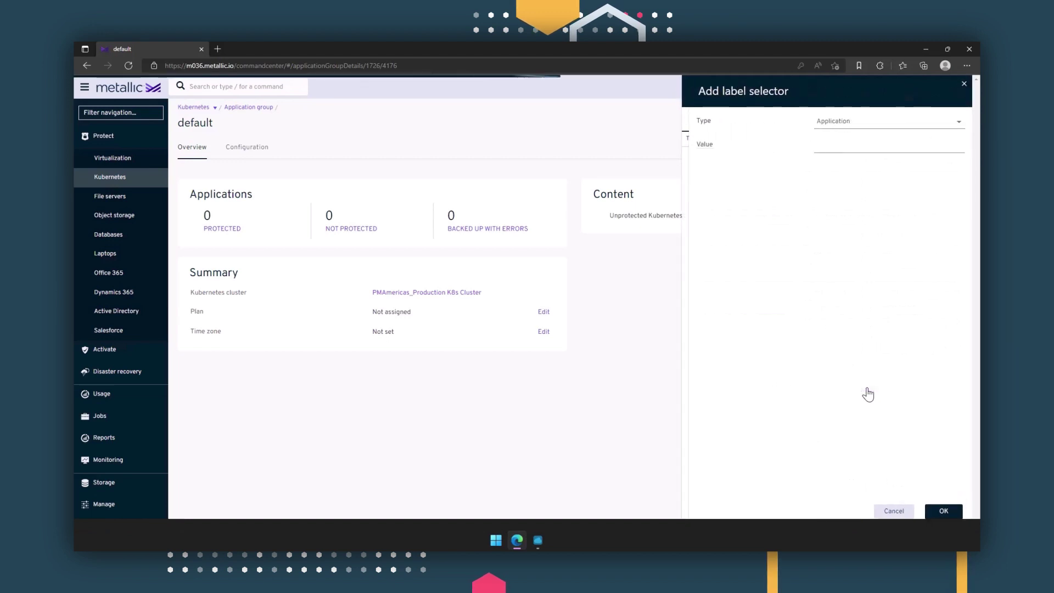
left_click(875, 123)
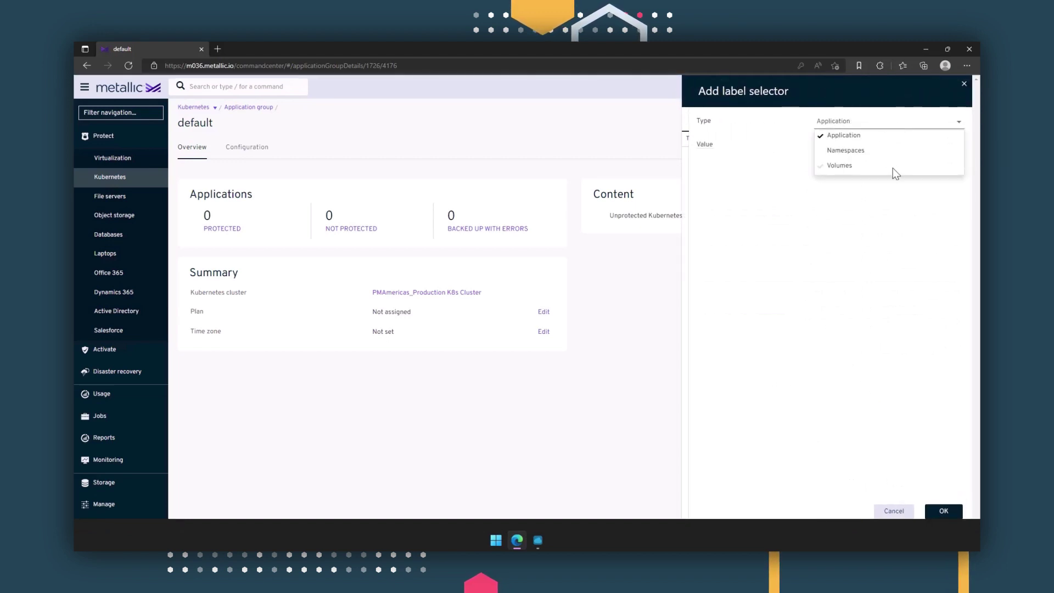
left_click(848, 150)
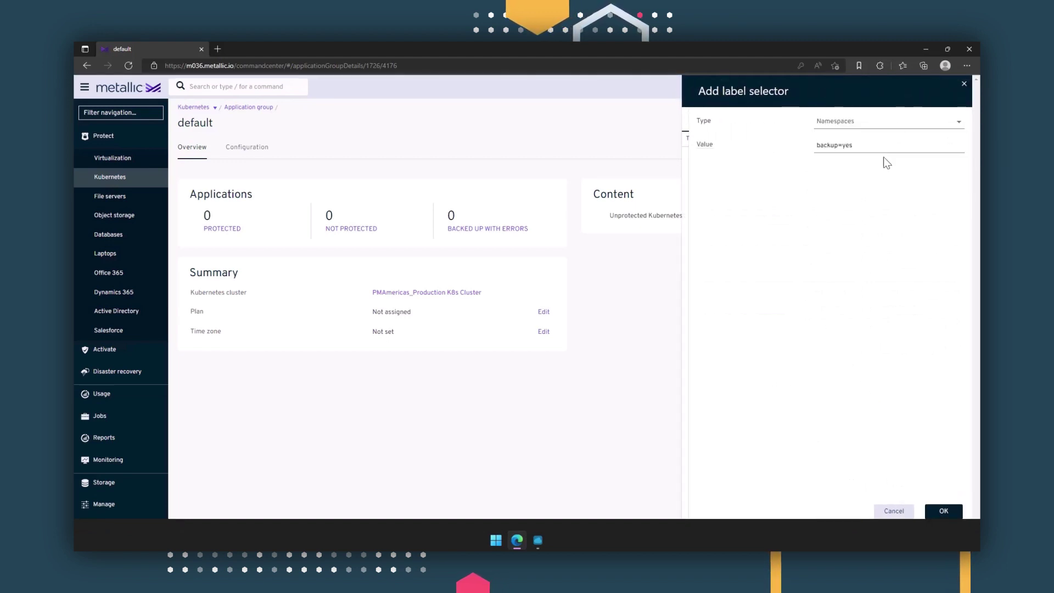
left_click(943, 510)
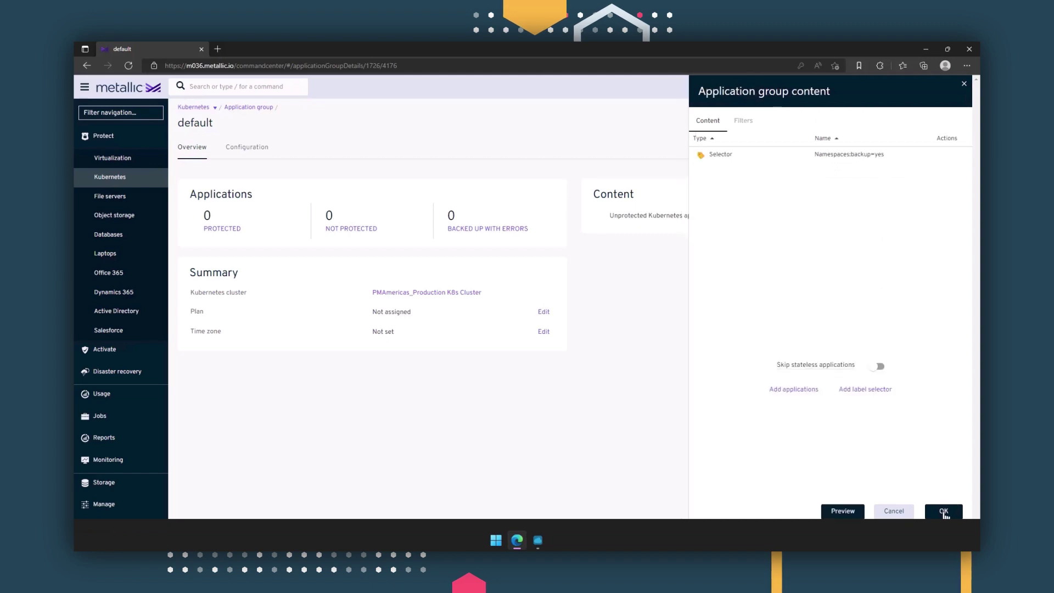
left_click(844, 512)
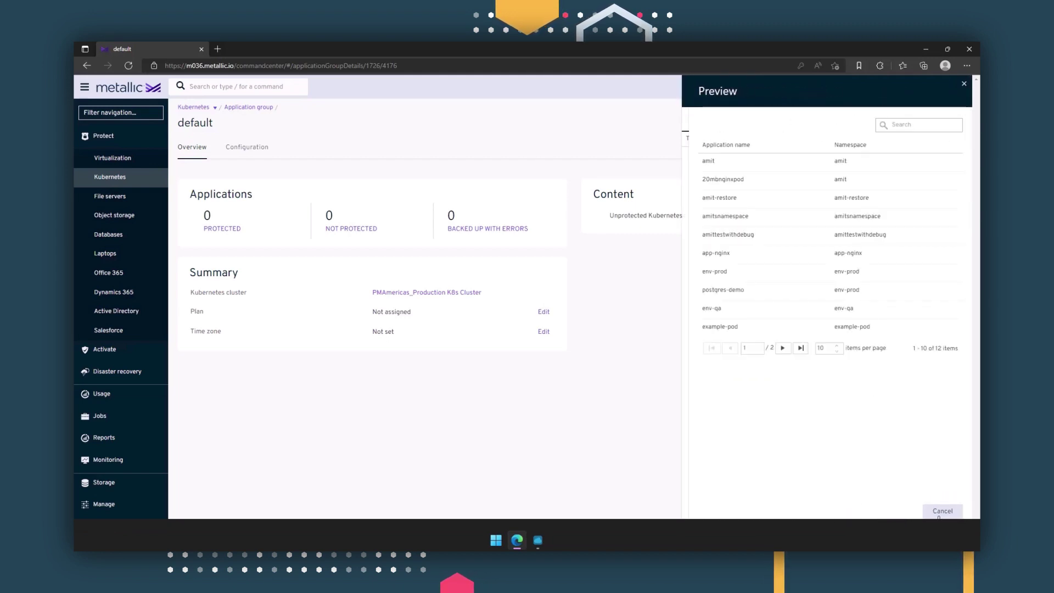
left_click(940, 511)
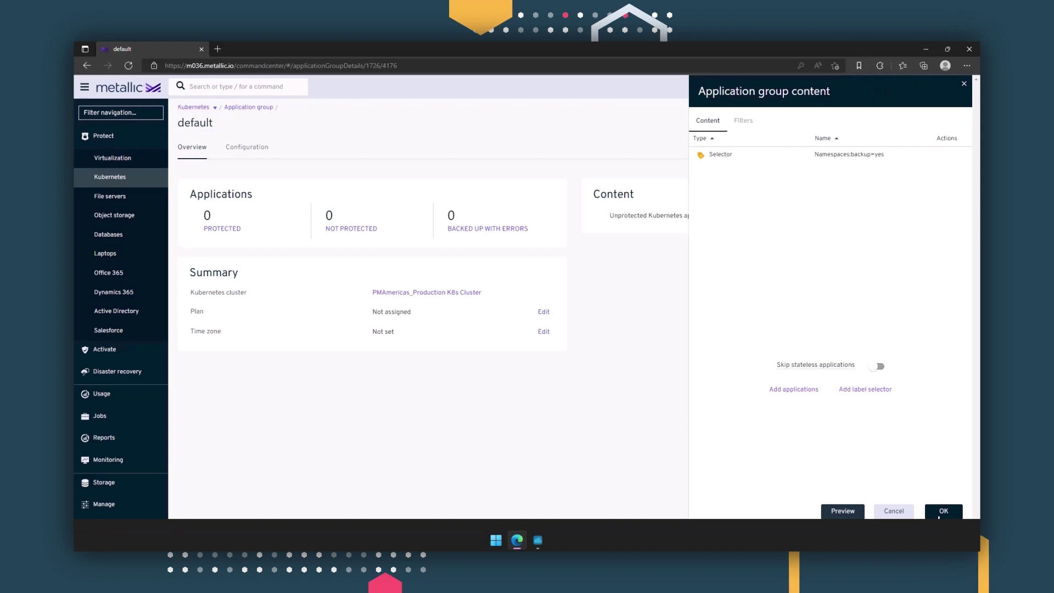
left_click(940, 511)
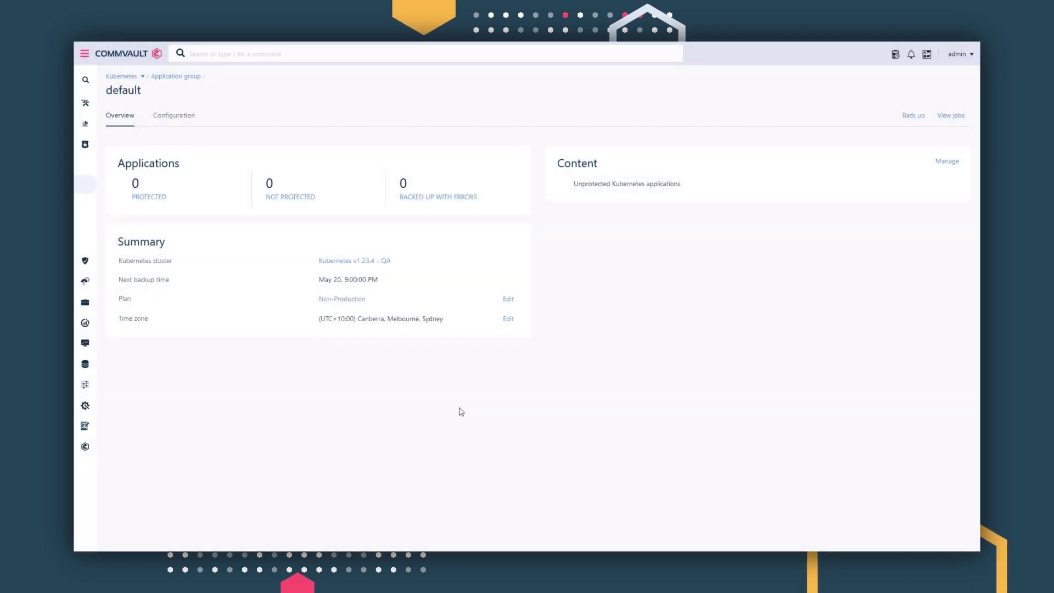
Run an incremental backup job for the default application group
left_click(913, 116)
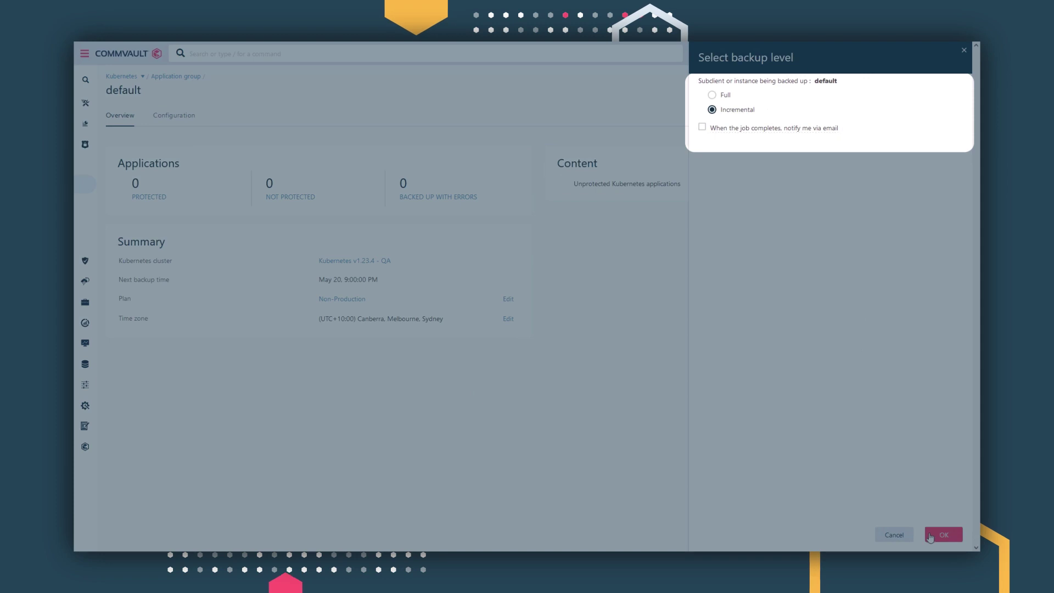
left_click(936, 538)
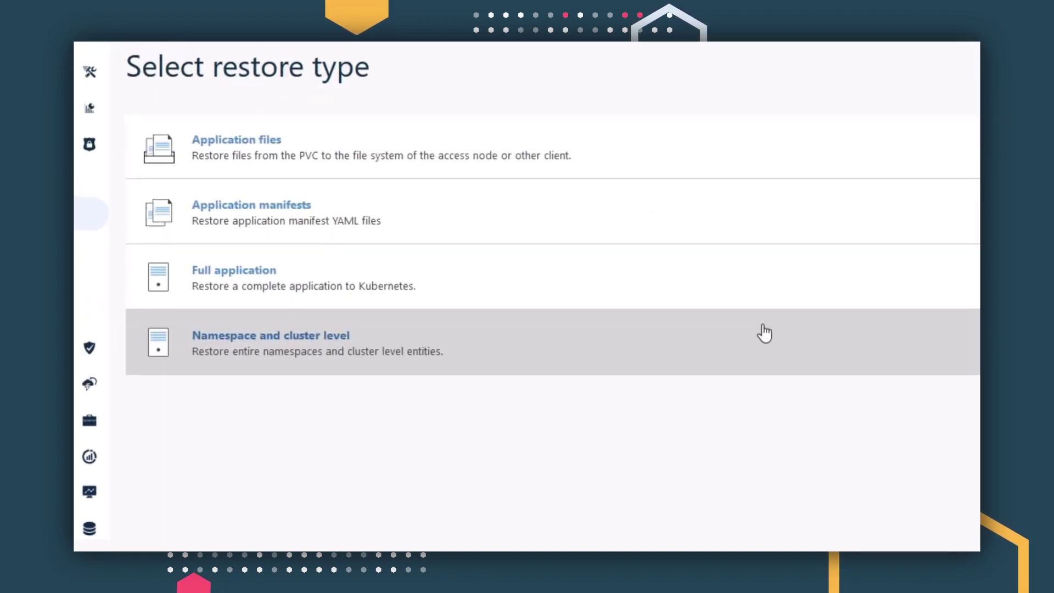
Pick the namespace and cluster level restore and select the app-prod-billing-system namespace
left_click(765, 333)
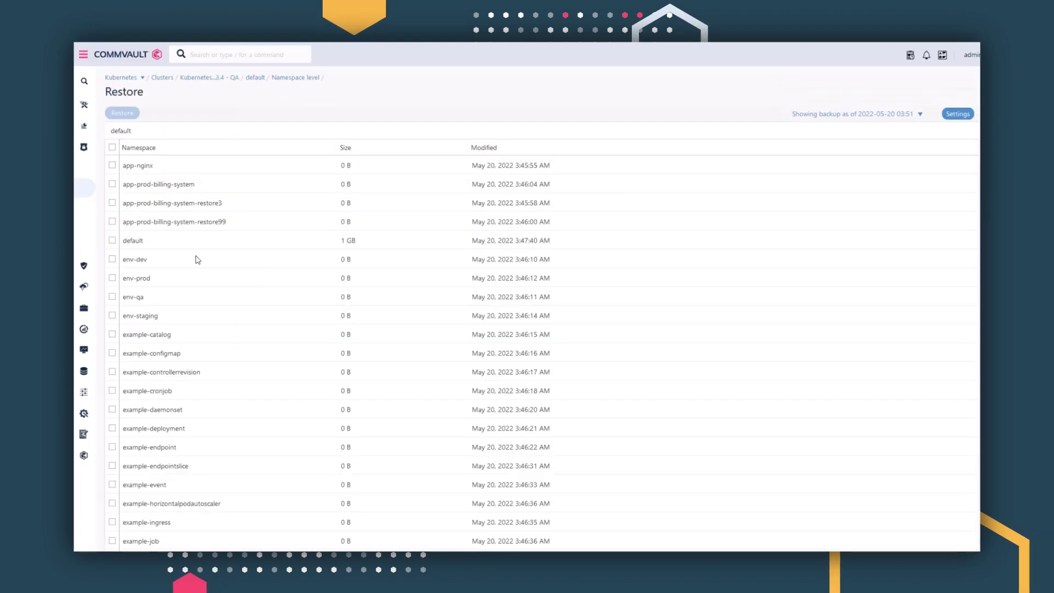
left_click(112, 185)
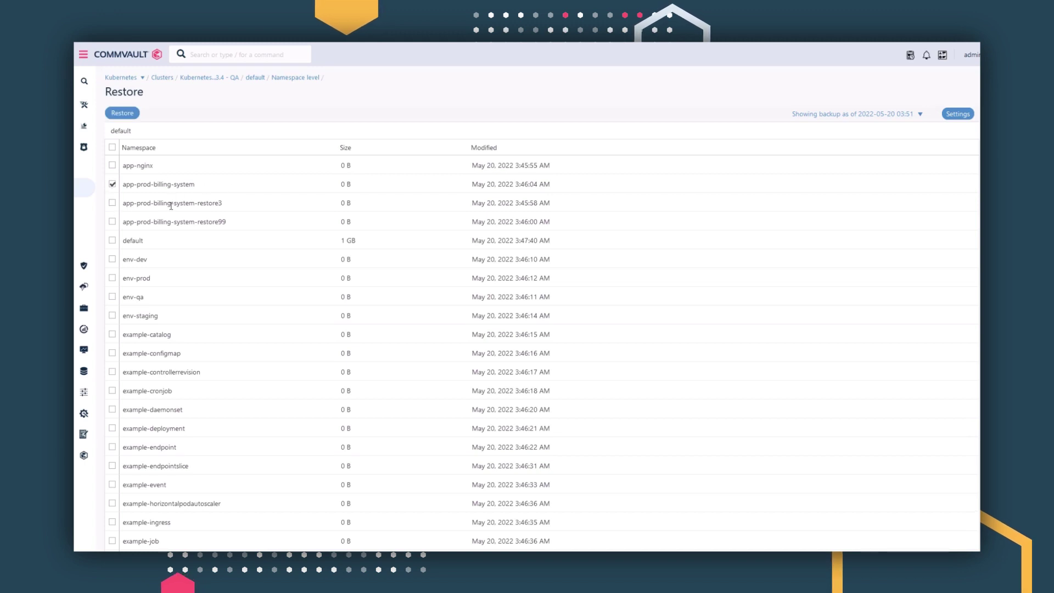